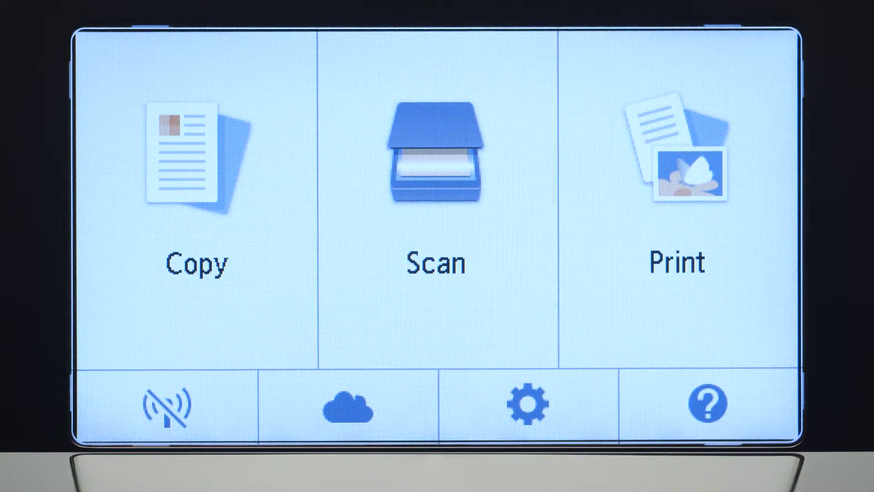
Step: On the printer panel, start Easy wireless connect under LAN settings > Wireless LAN > Wireless LAN setup
left_click(167, 407)
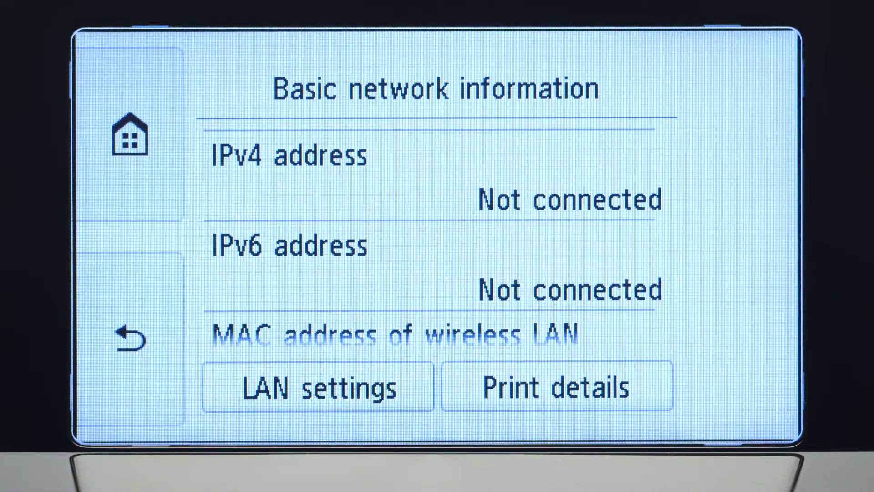
left_click(300, 387)
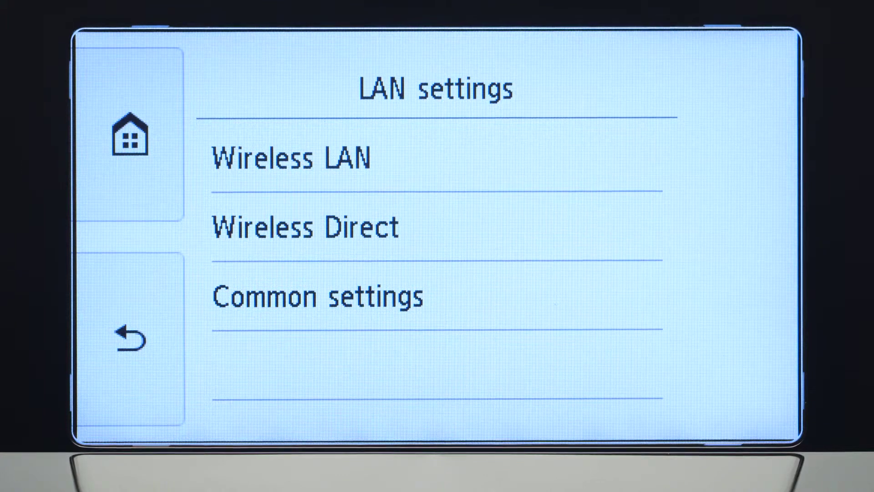
left_click(314, 155)
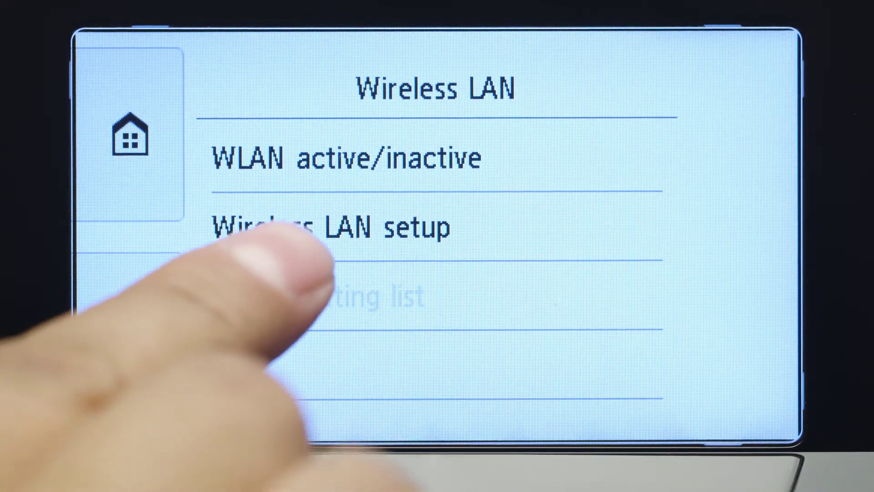
left_click(318, 227)
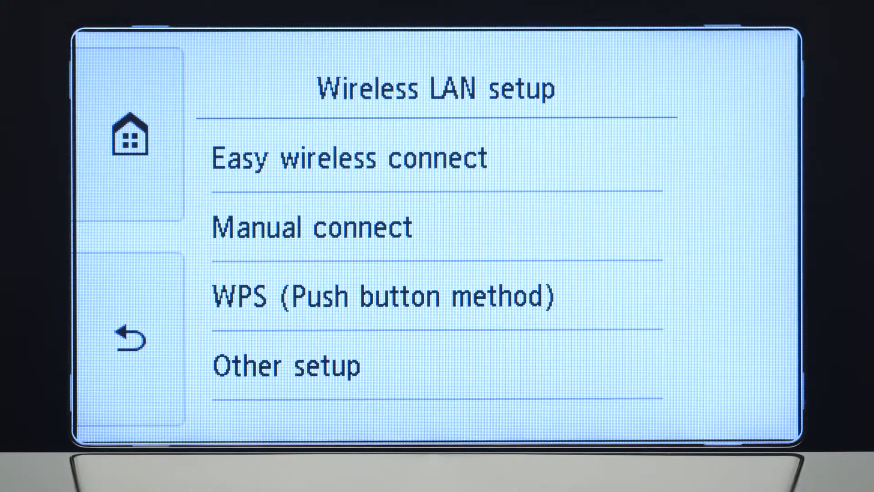
left_click(346, 157)
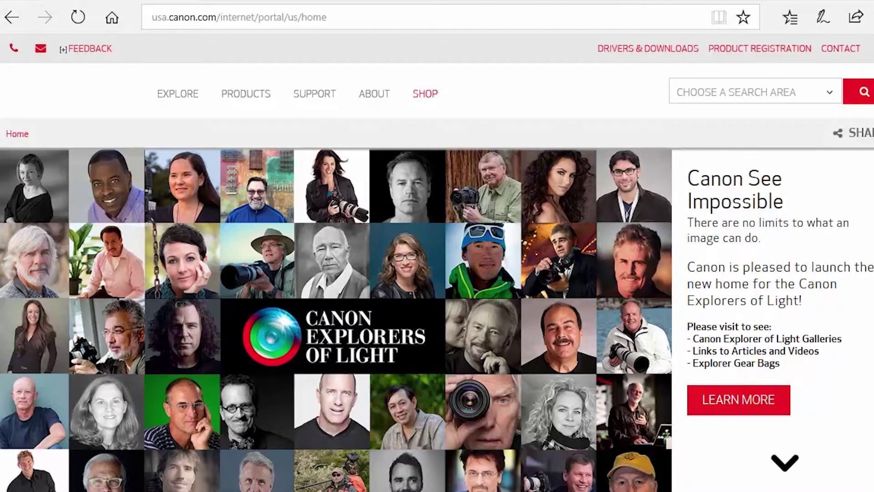
Step: Go to ij.start.canon in the Edge address bar
left_click(208, 17)
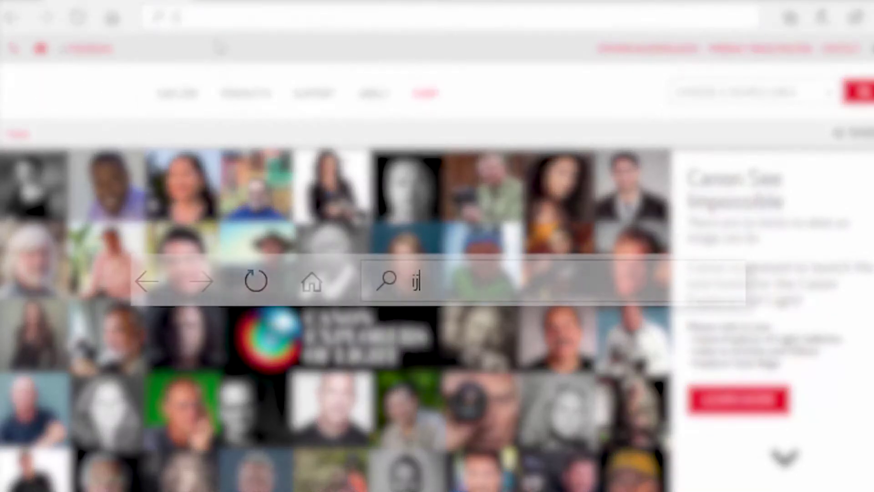
type("ij.start")
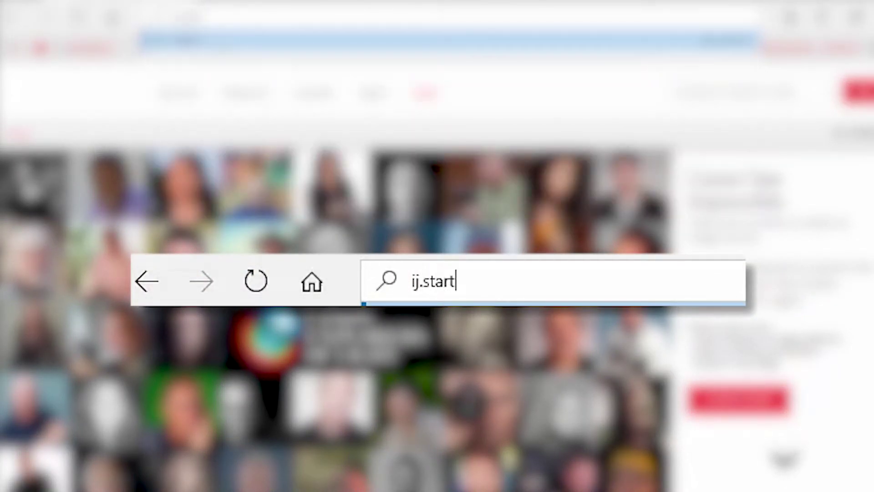
type(".canon")
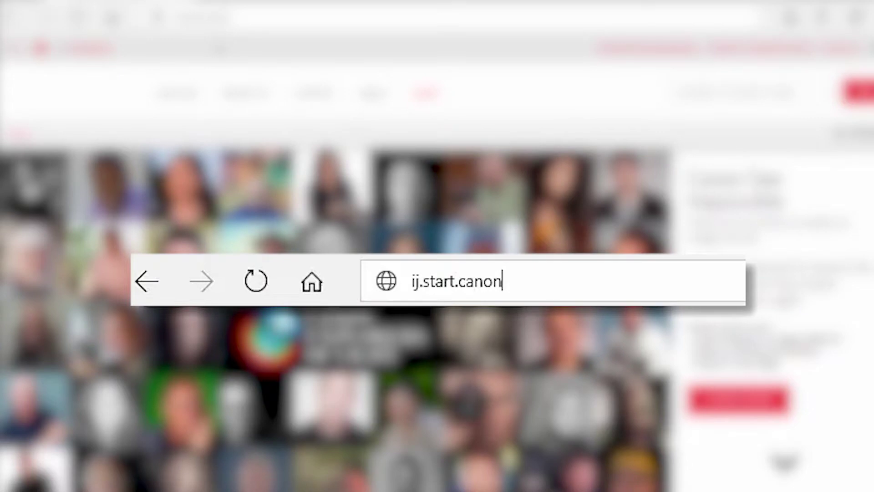
key("Return")
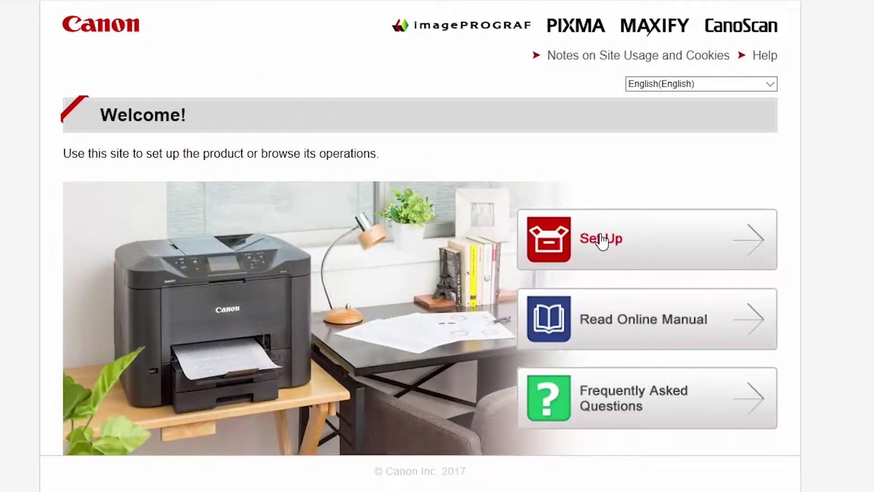
Step: Under Set Up, search for the TS8120 printer model
left_click(602, 240)
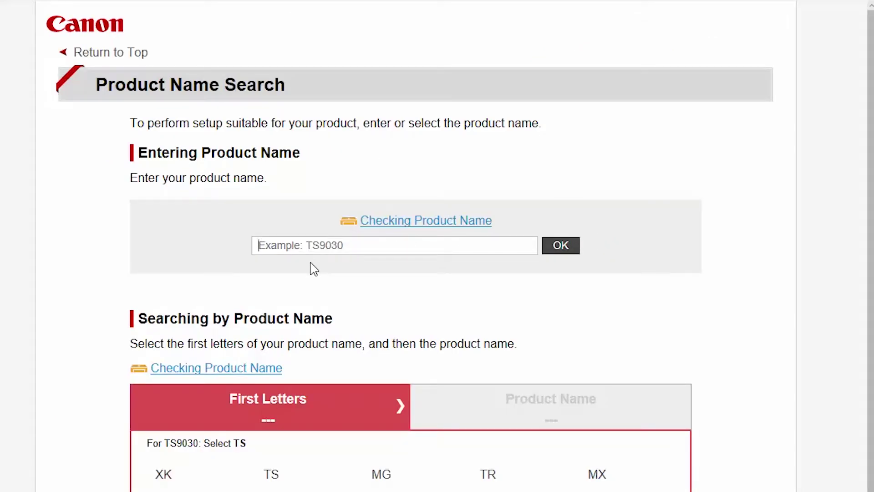
type("TS8120")
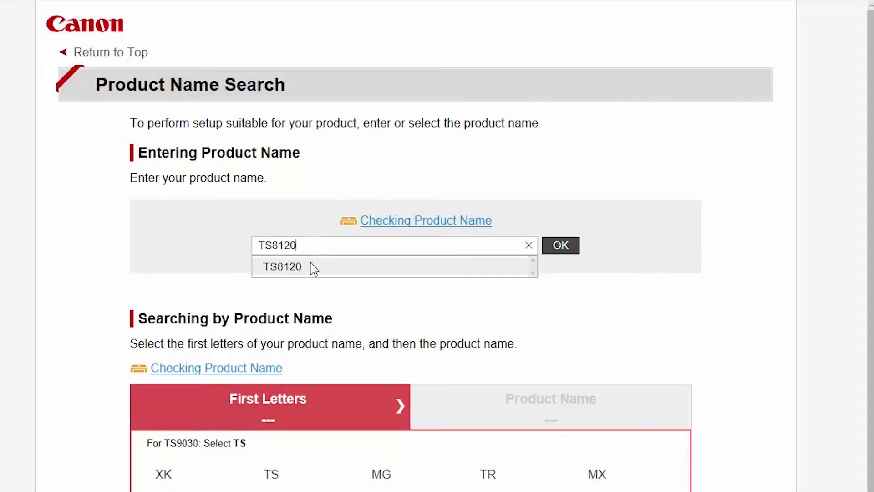
left_click(312, 268)
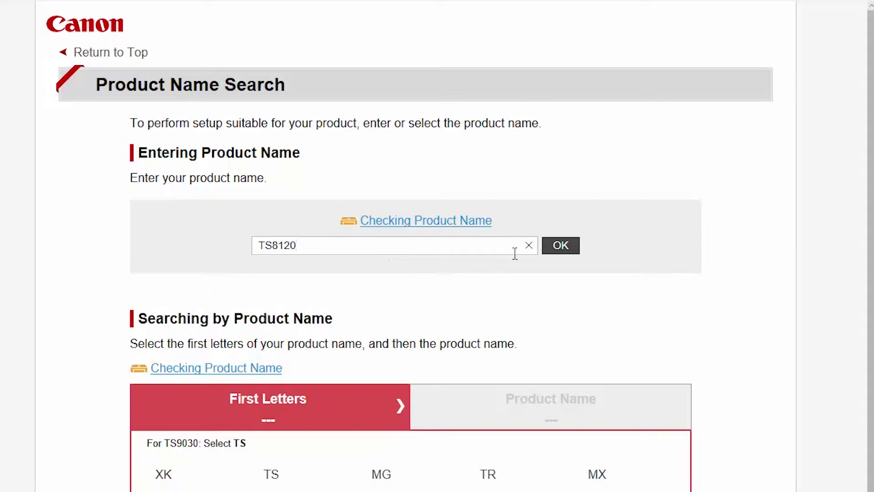
left_click(561, 249)
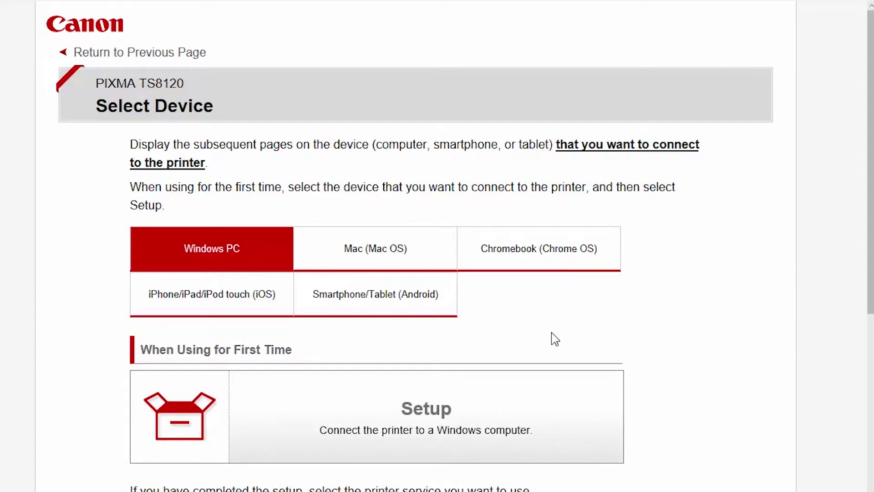
Step: Download and run the Windows PC setup file win-ts8100-1_1-n_mcd.exe
left_click(531, 405)
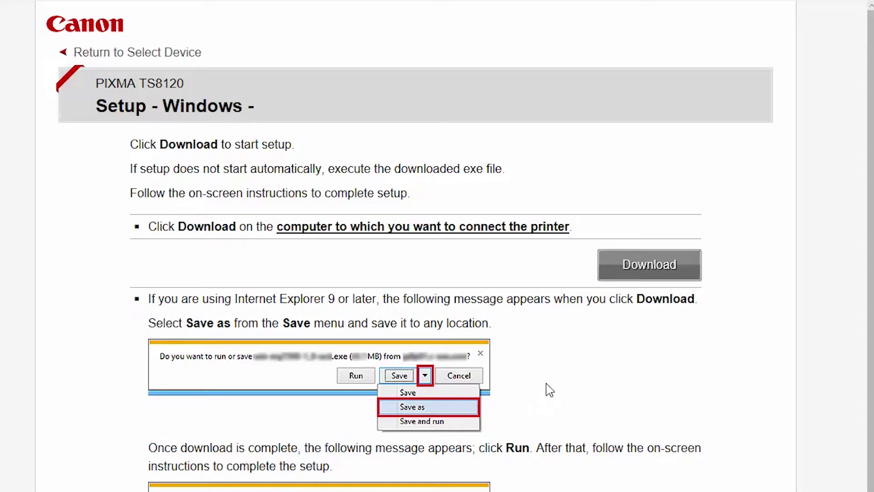
left_click(639, 277)
scroll(535, 256, "down", 3)
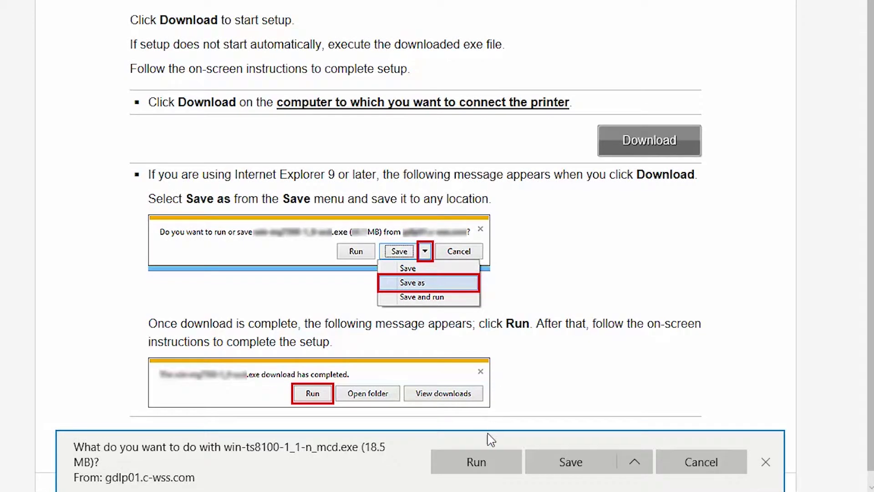
left_click(479, 457)
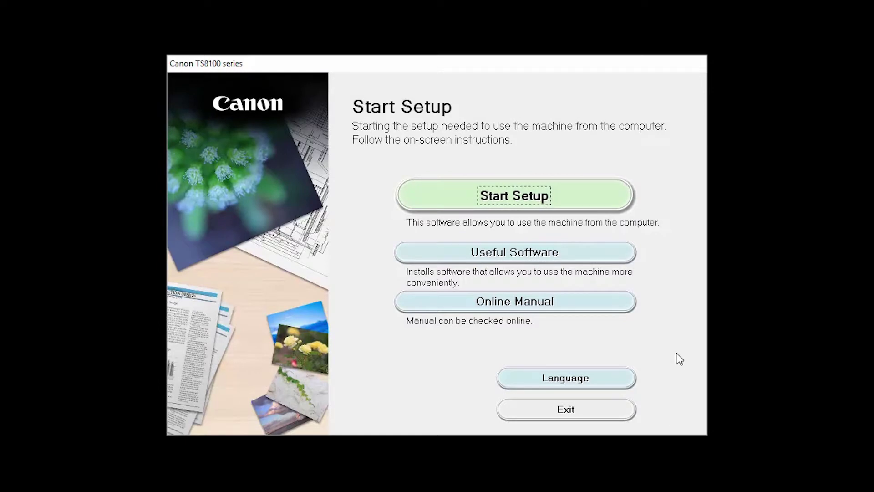
Step: Start the TS8100 setup, confirm United States as the region, and accept the License Agreement
left_click(618, 193)
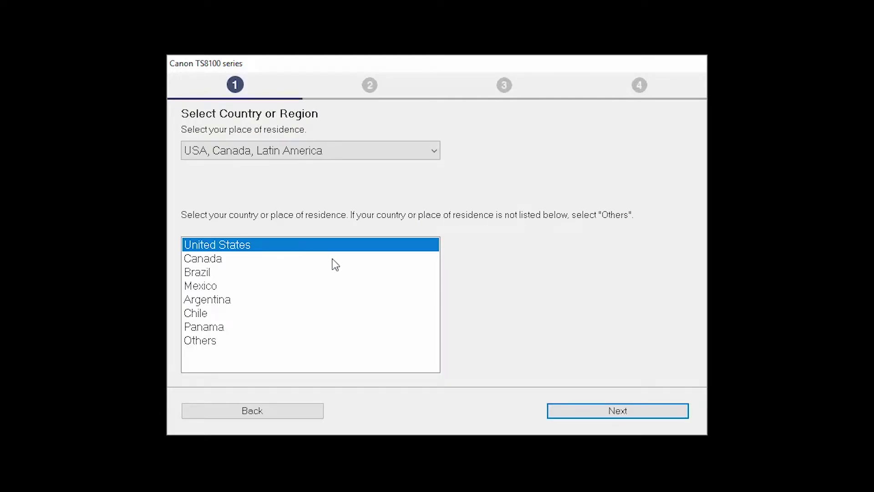
left_click(606, 412)
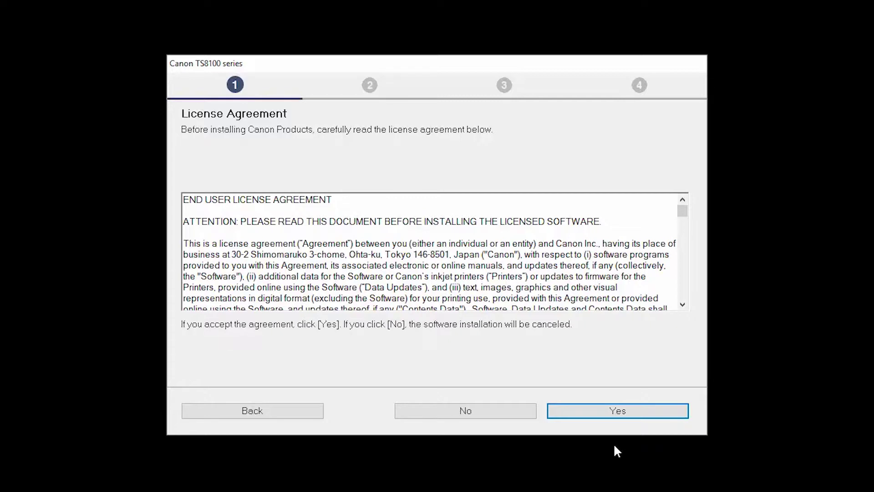
left_click(612, 415)
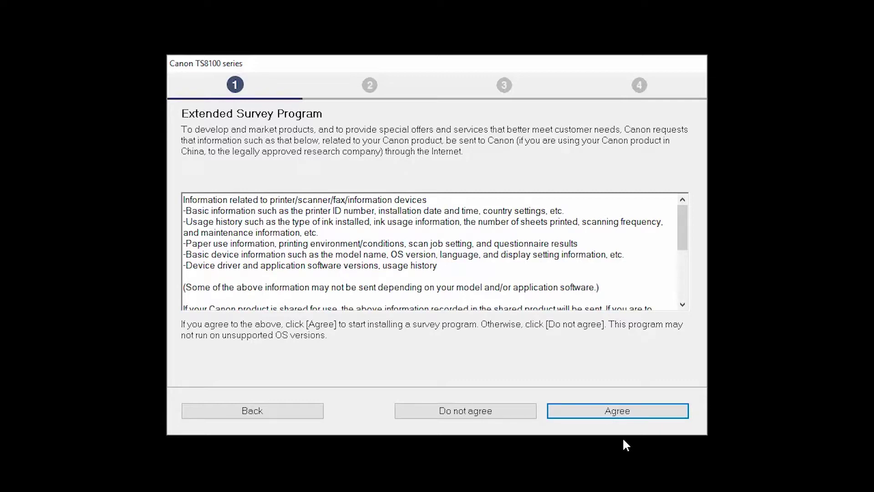
Step: Agree to the Extended Survey Program and deactivate the firewall block
left_click(624, 419)
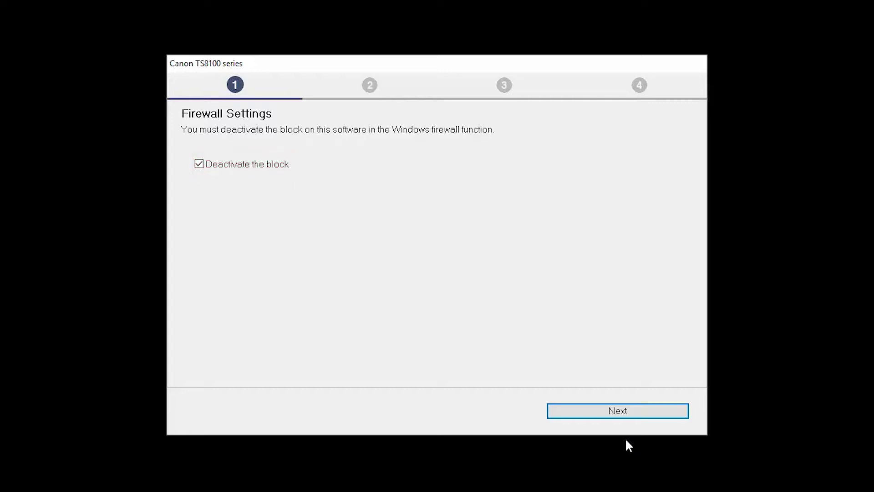
left_click(625, 418)
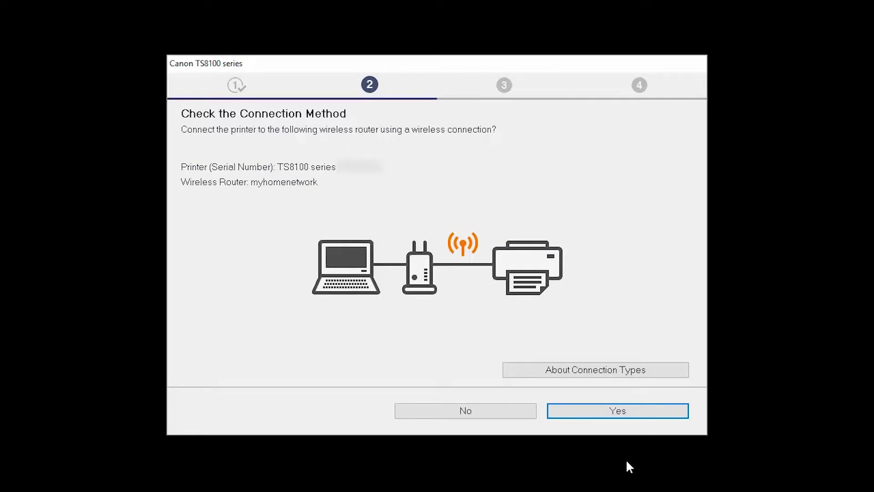
Step: Confirm the wireless connection to myhomenetwork and continue once Connection completed appears
left_click(622, 414)
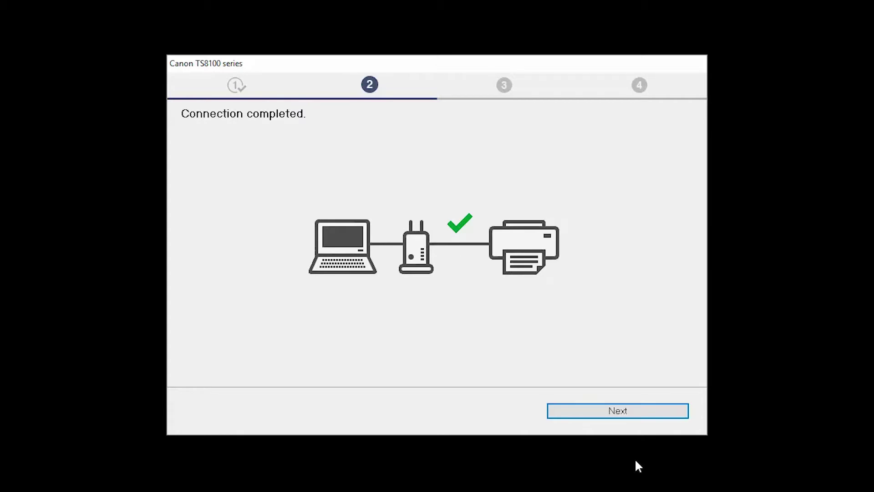
left_click(628, 412)
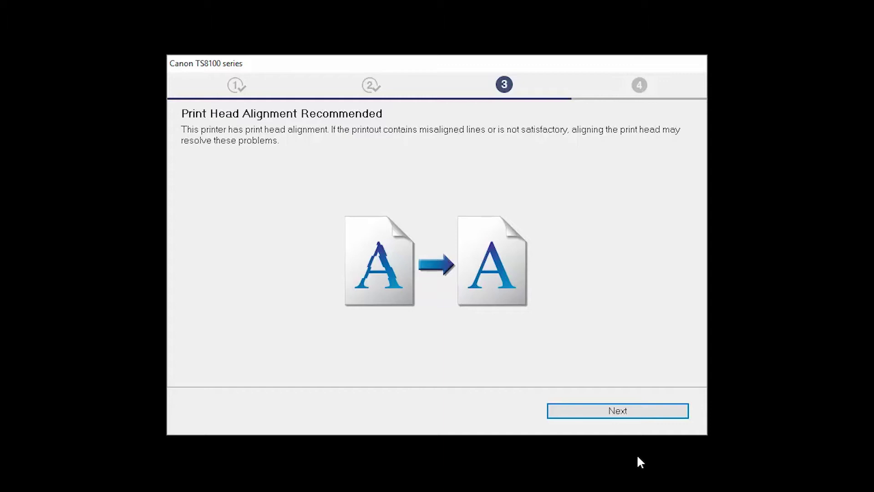
Step: Skip the print head alignment advice and run a test print until Setup Complete
left_click(634, 419)
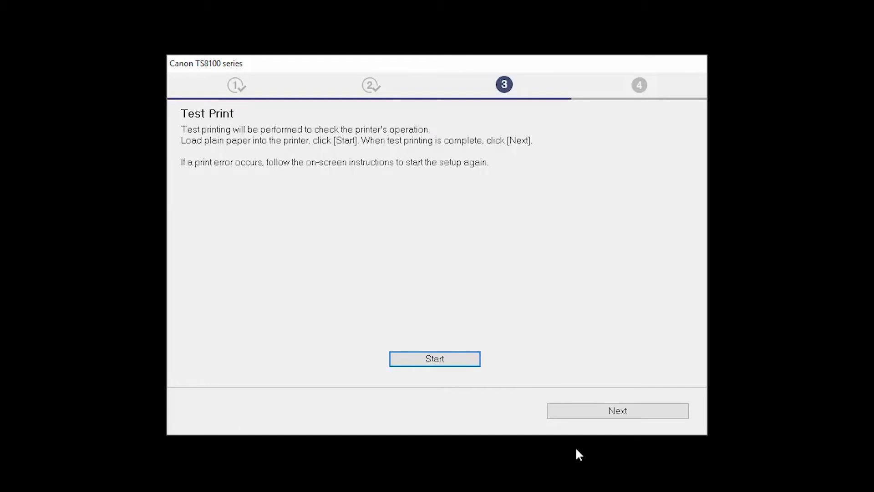
left_click(448, 362)
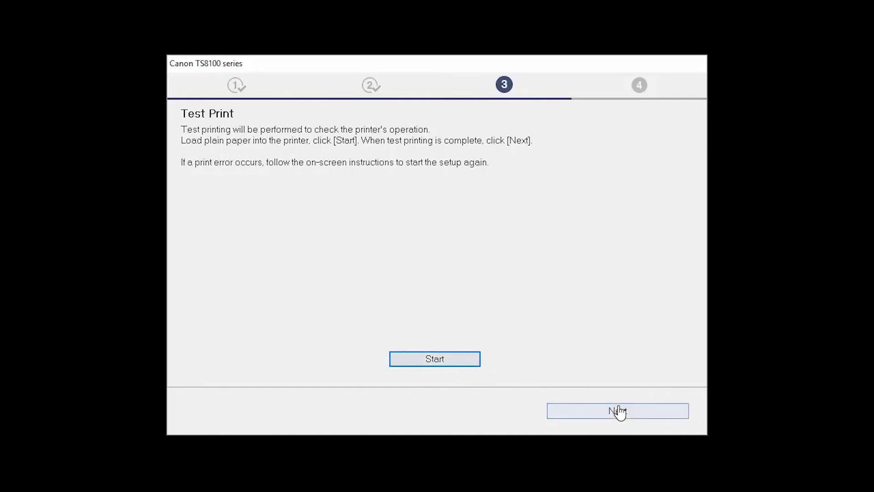
left_click(631, 412)
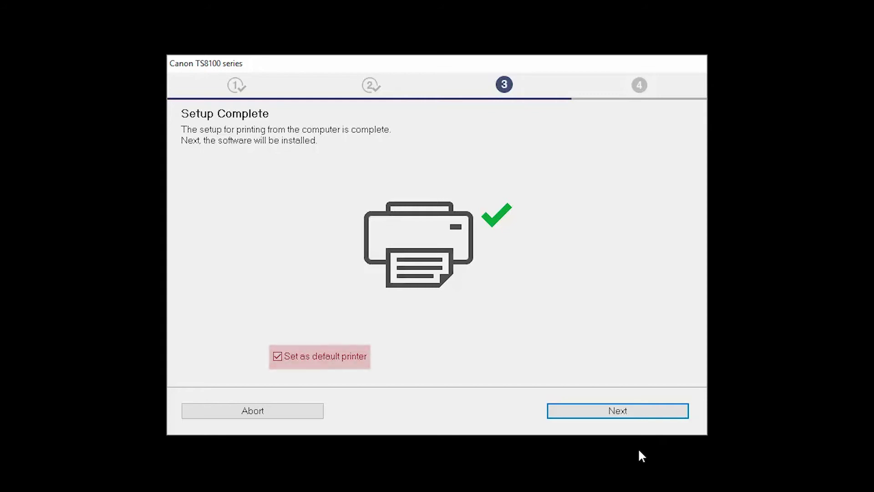
Step: Keep Set as default printer and install User's Manual, My Image Garden, Quick Menu, Easy-WebPrint EX
left_click(634, 417)
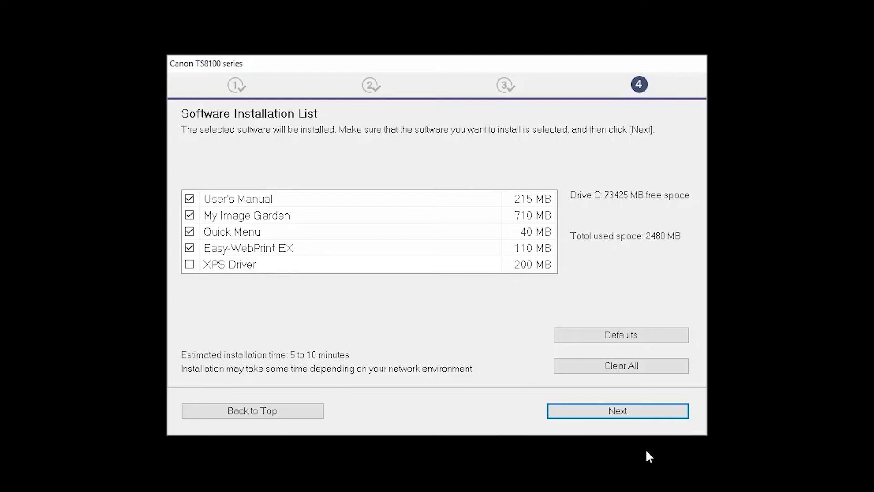
left_click(639, 416)
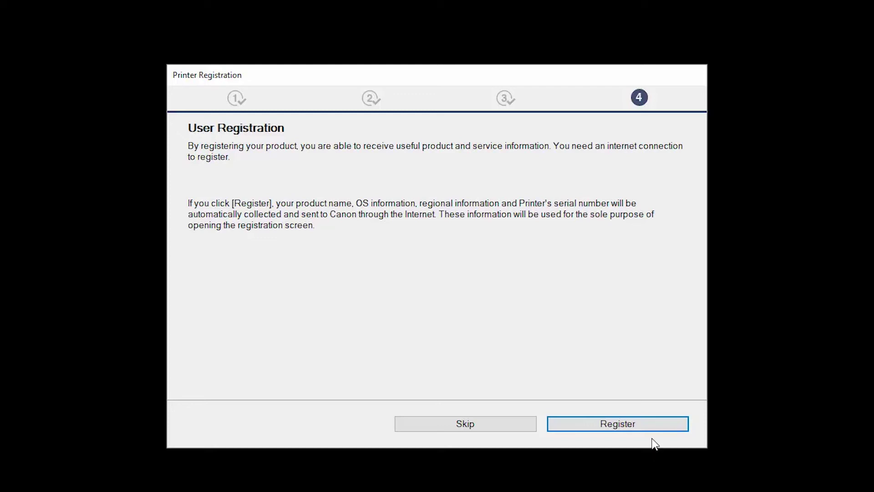
Step: Submit User Registration and exit the installer after Installation completed successfully
left_click(649, 425)
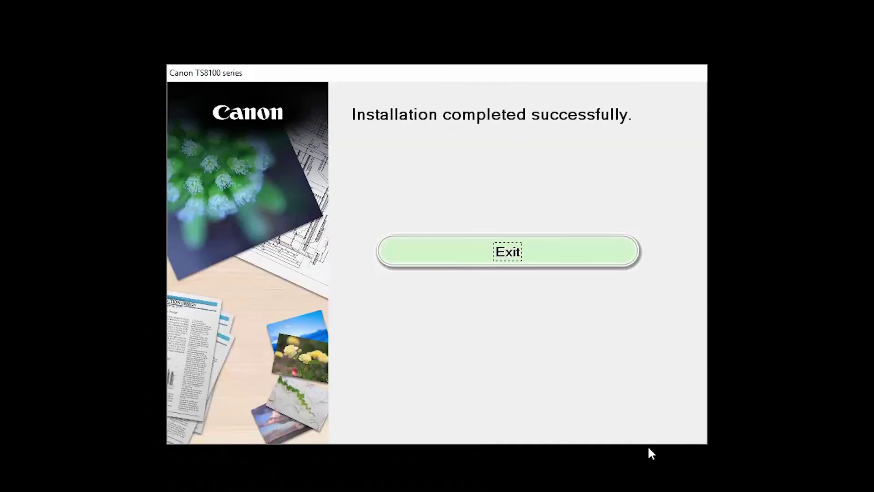
left_click(566, 264)
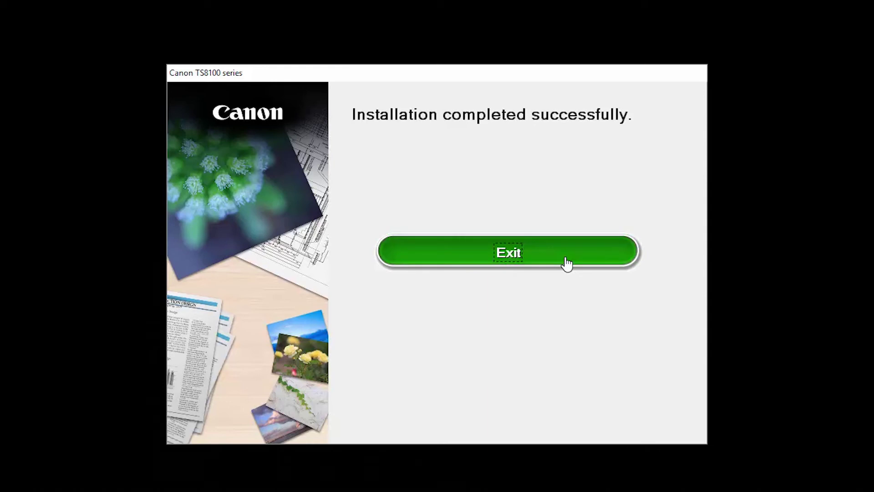